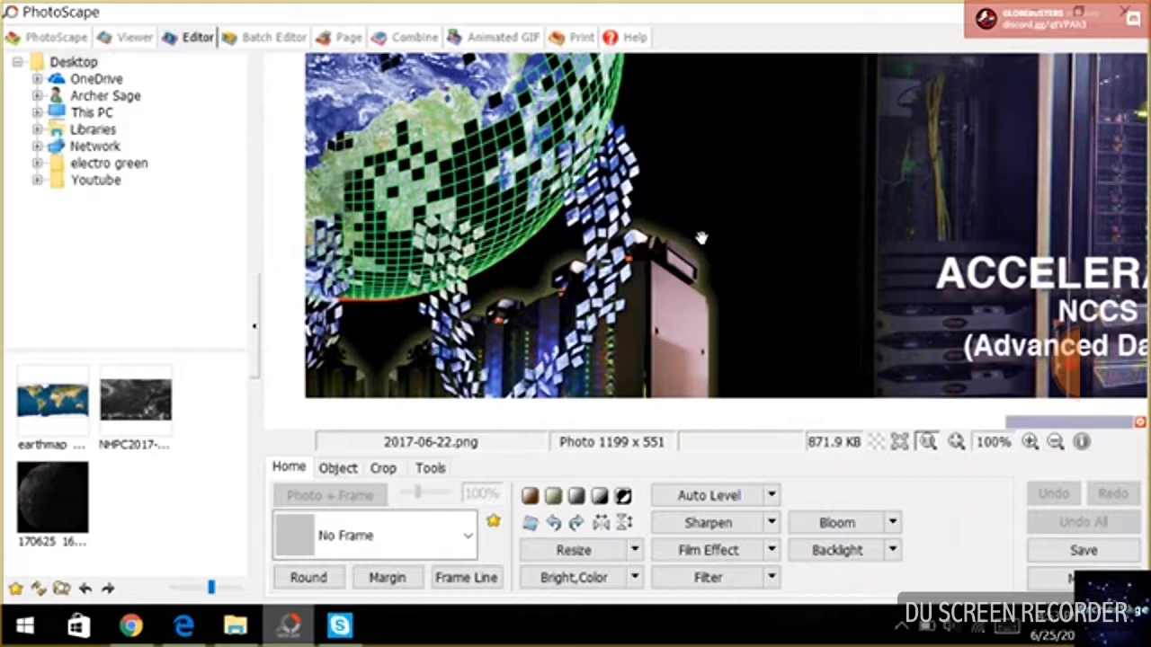
- Load the screenshot 2017-06-21 (5) from the Screenshots folder into the photo editor
drag(701, 239, 722, 308)
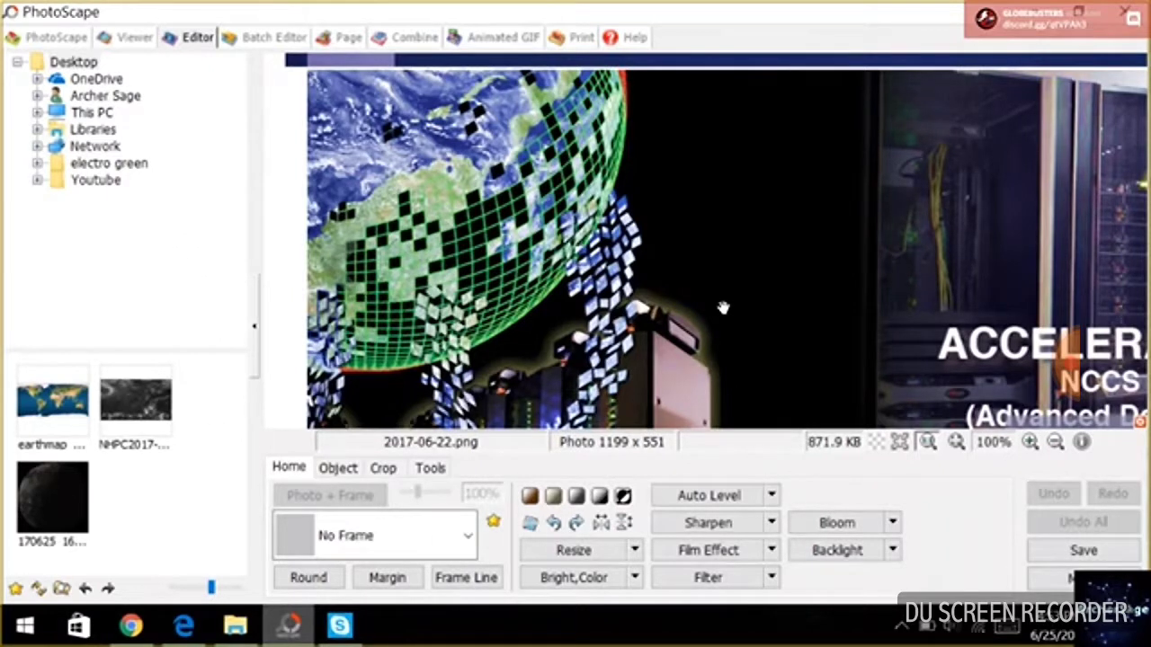
drag(724, 309, 676, 357)
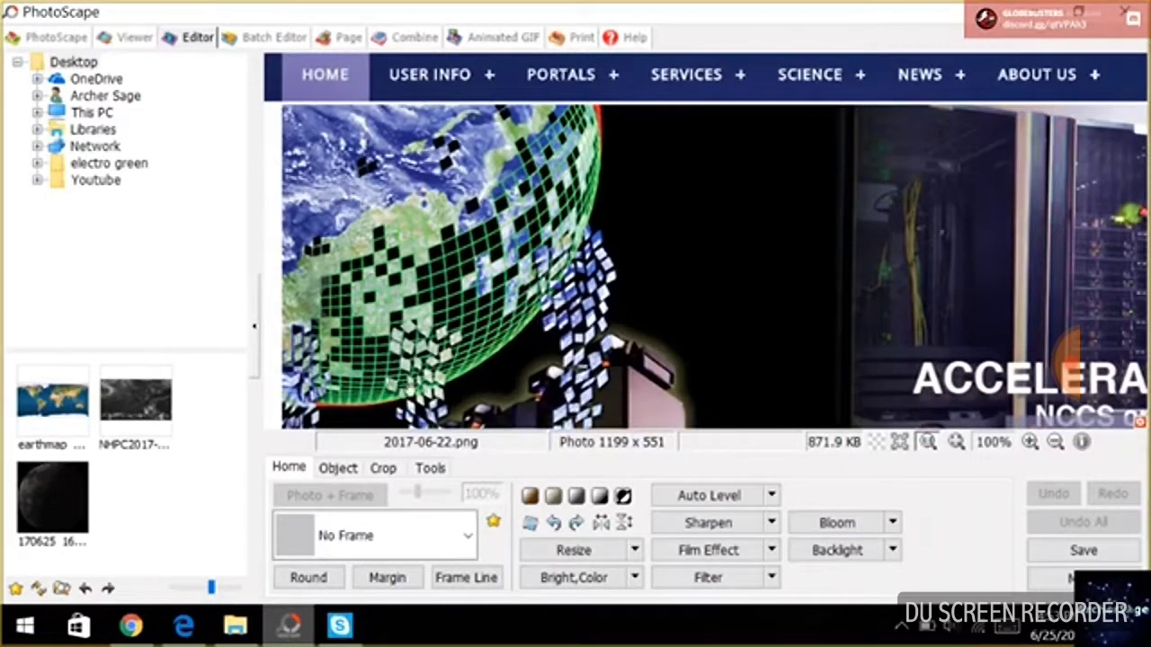
click(232, 637)
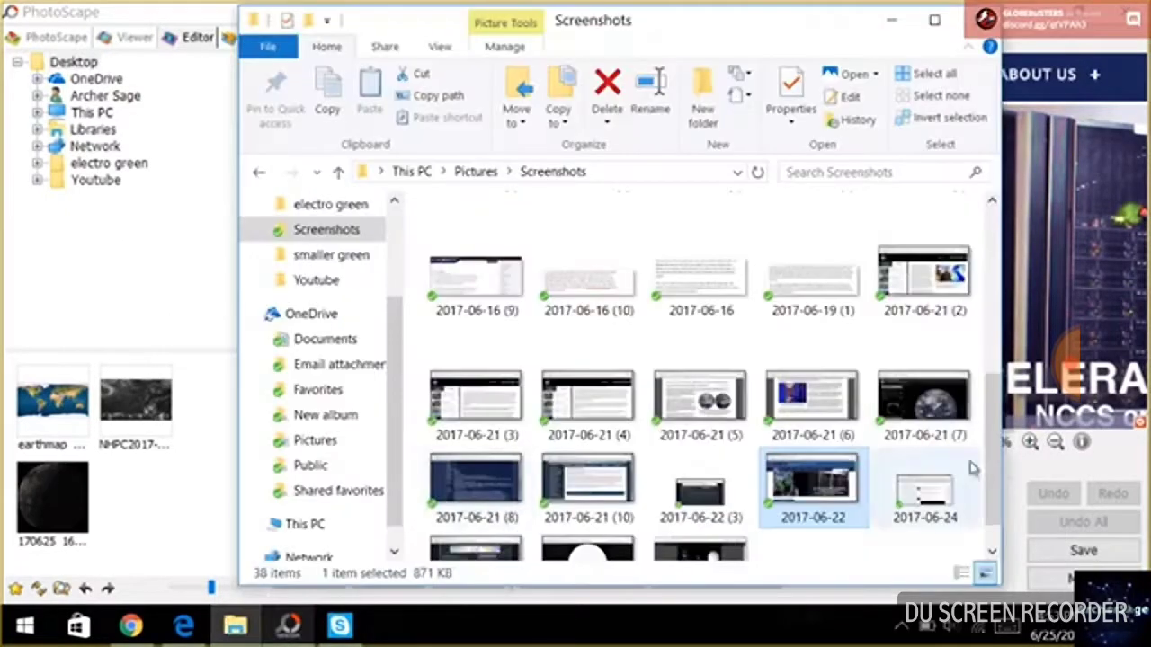
scroll(782, 454, down, 1)
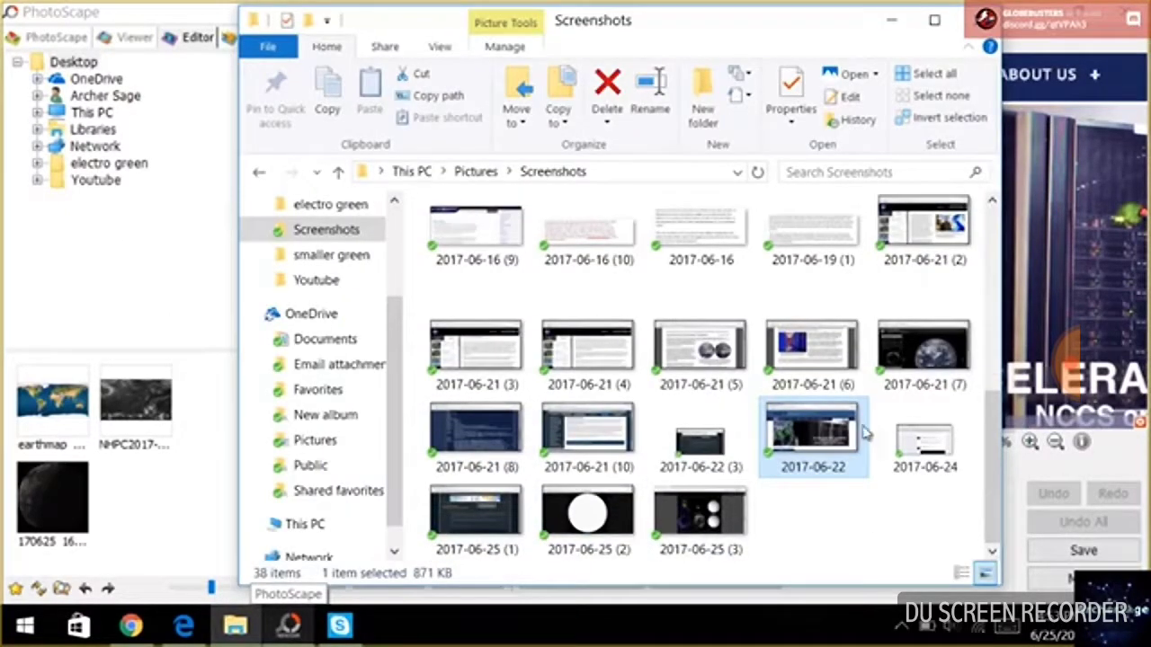
click(700, 351)
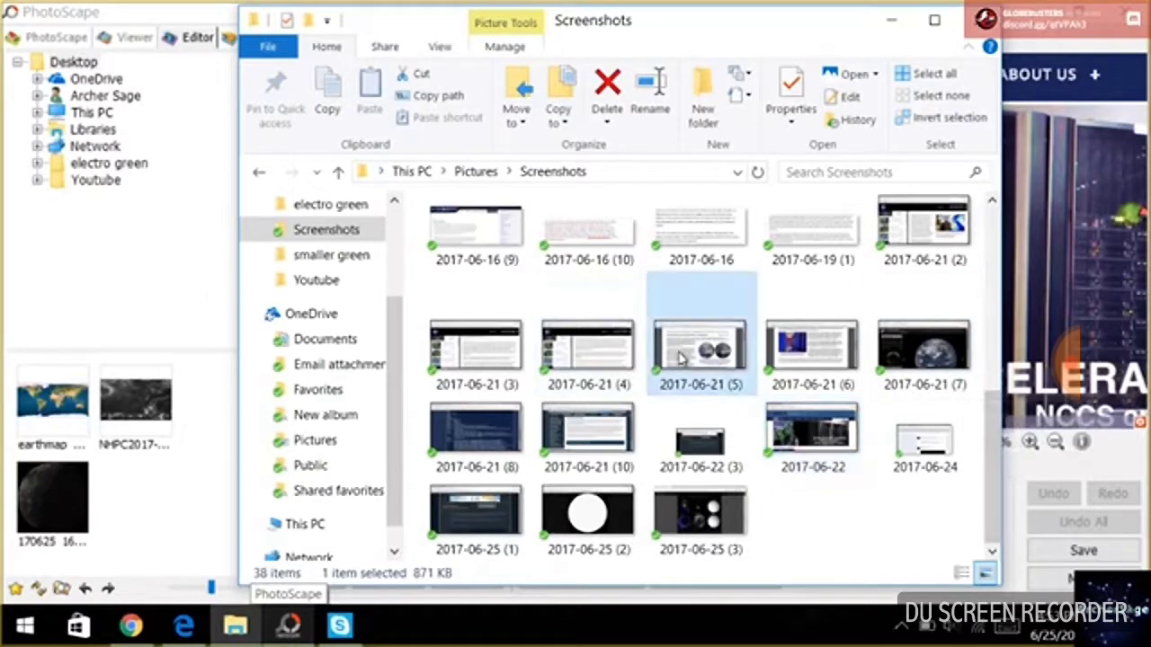
click(1054, 254)
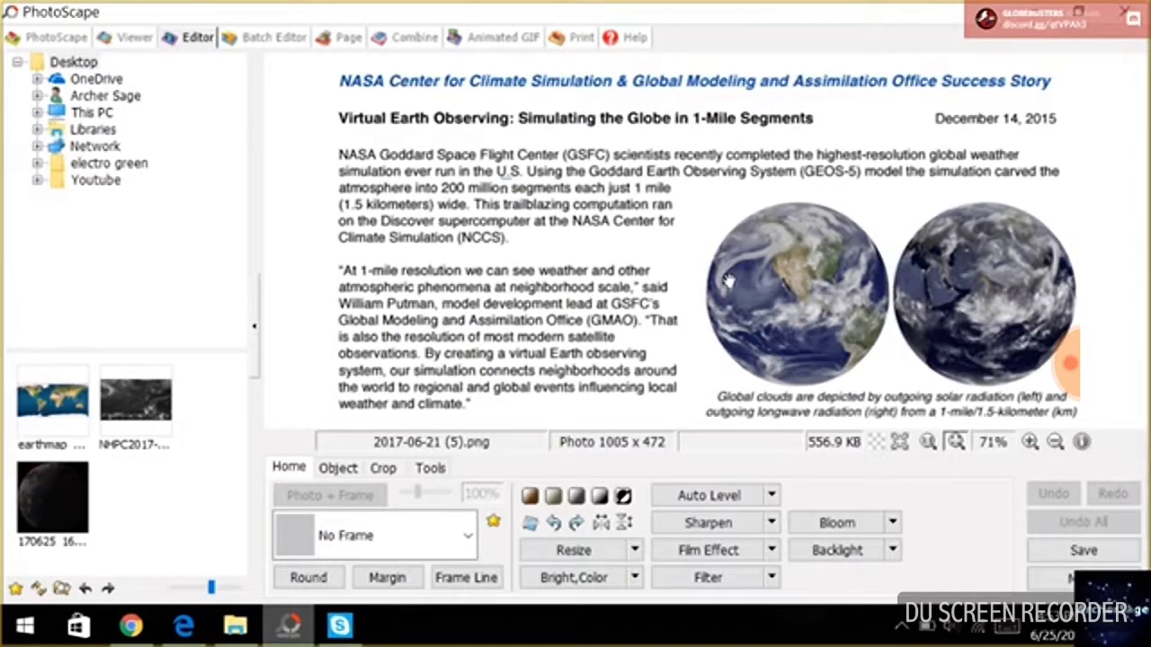
- Activate the Line tool for drawing objects and set the line thickness to 3
click(355, 470)
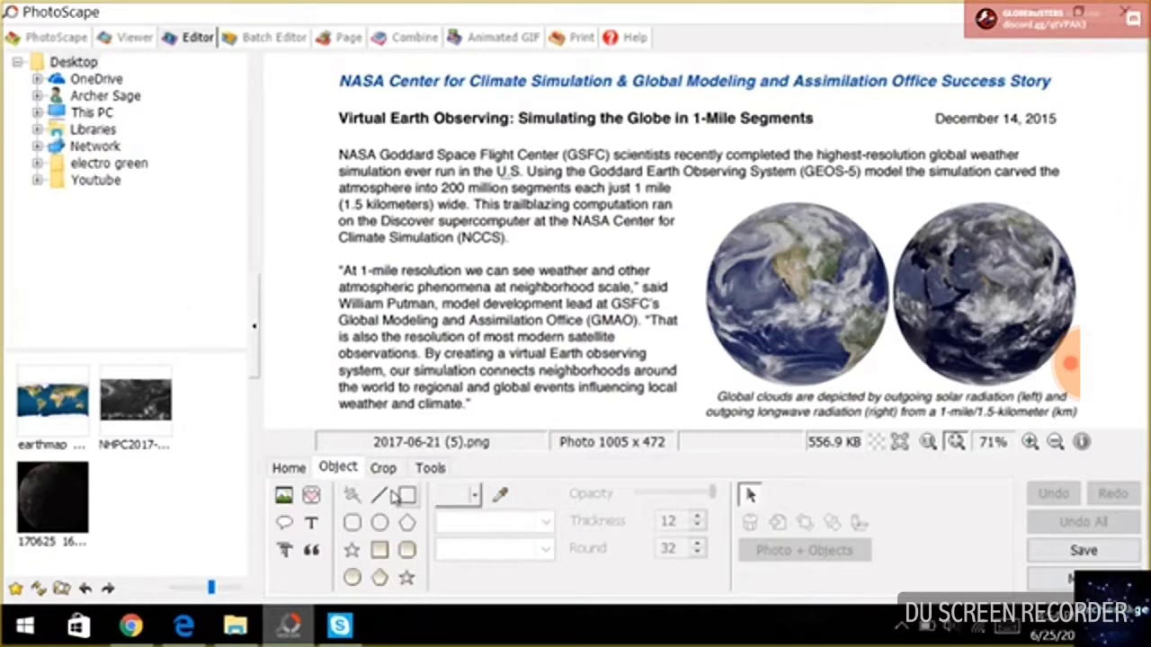
click(698, 527)
click(698, 527)
click(697, 527)
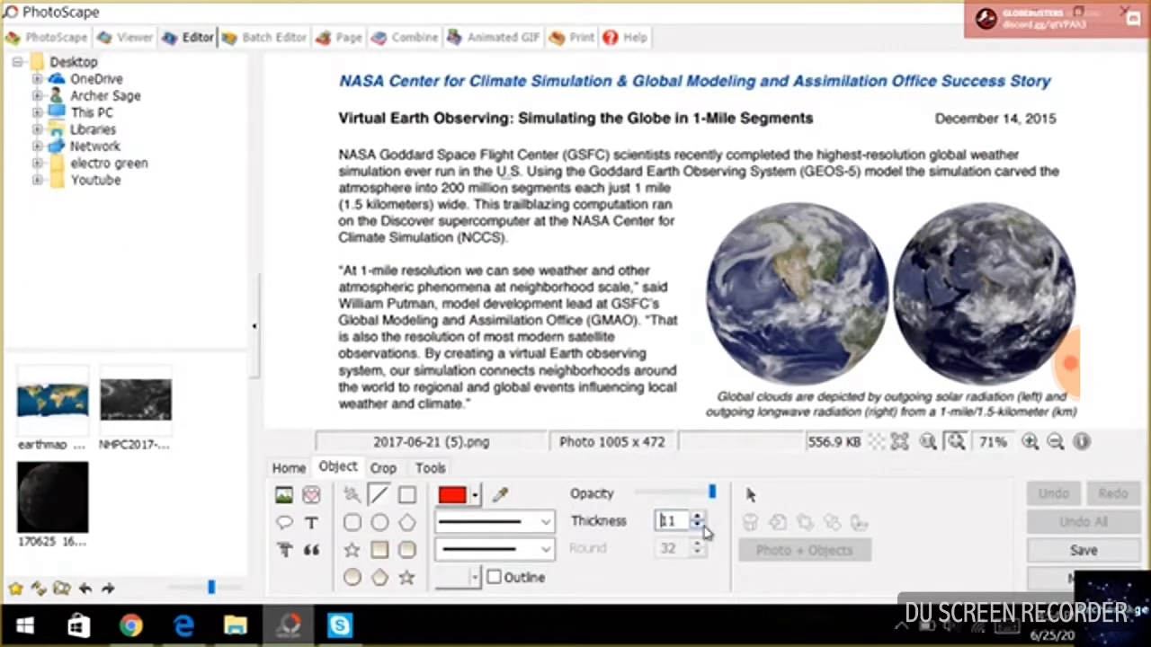
click(698, 527)
click(698, 527)
click(698, 527)
click(698, 527)
click(698, 527)
click(698, 527)
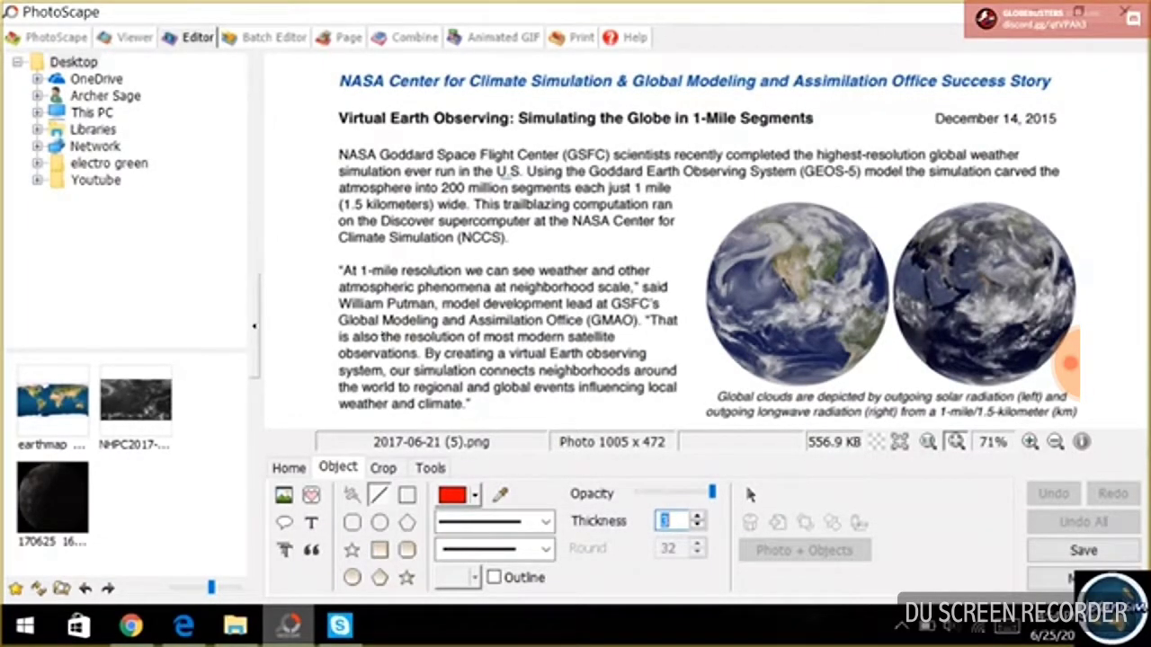
click(1068, 362)
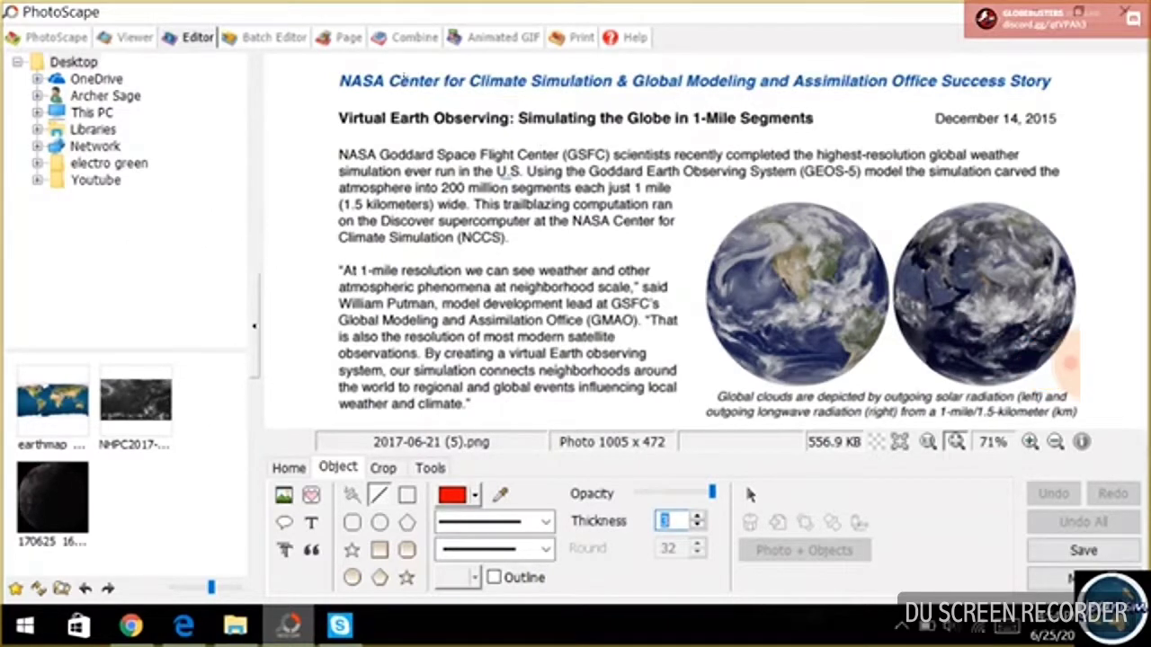
- Underline in red the "Virtual Earth Observing" heading, the "At 1-mile resolution" line and the line "is also the resolution of most modern satellite"
drag(341, 129, 814, 126)
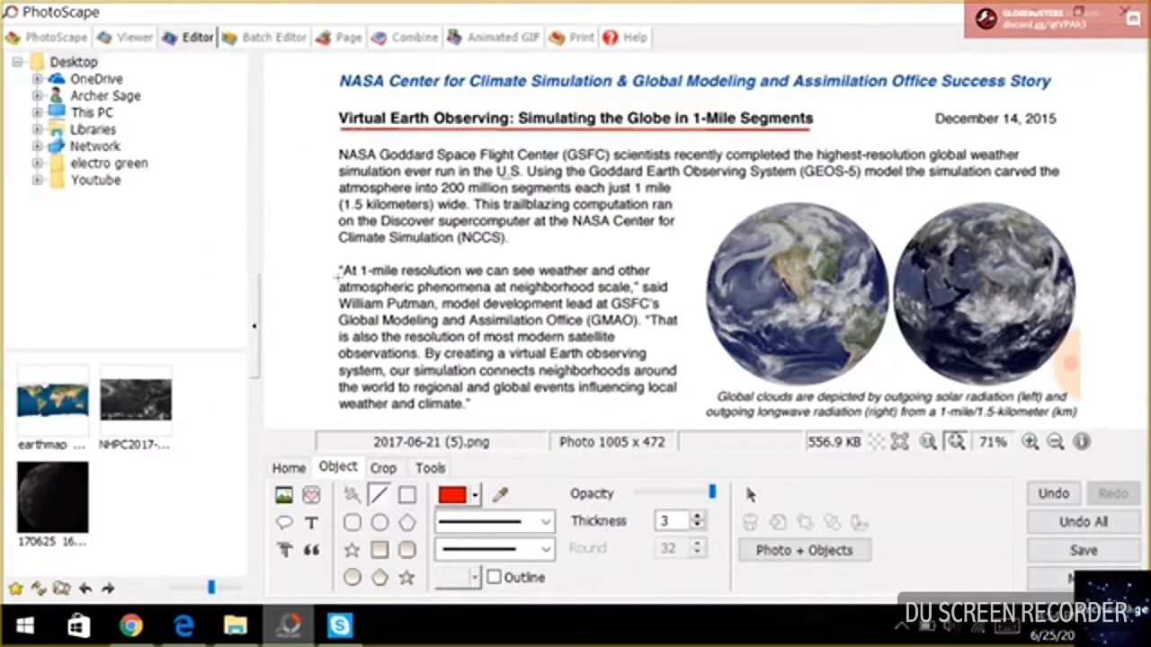
drag(338, 285, 649, 277)
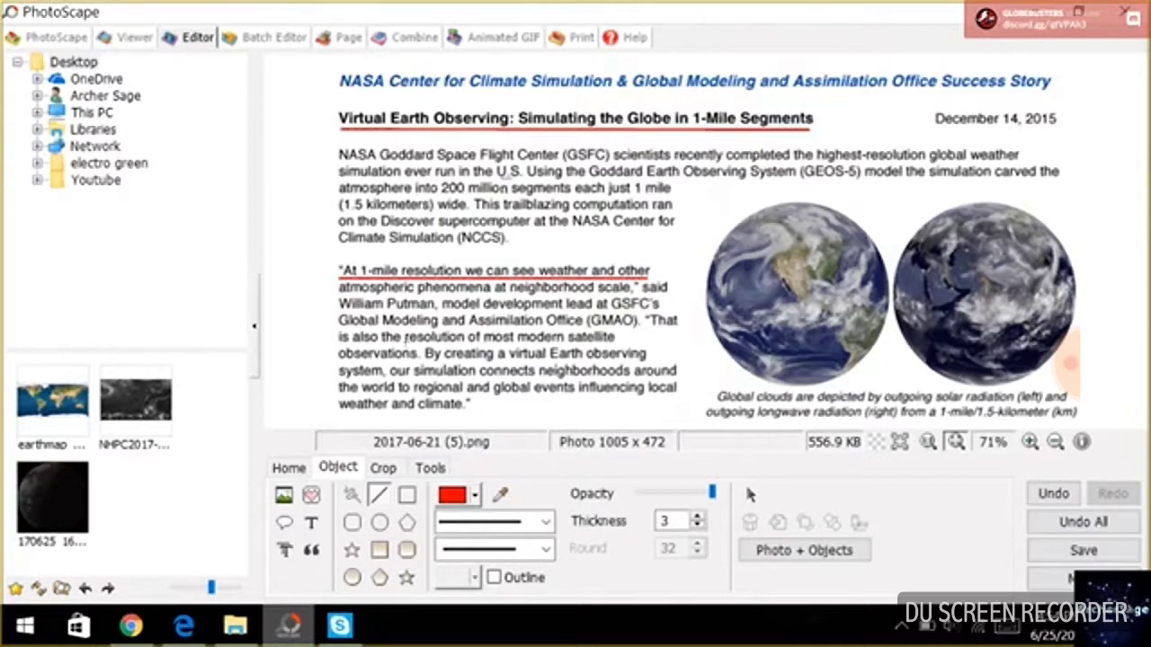
drag(339, 345, 619, 345)
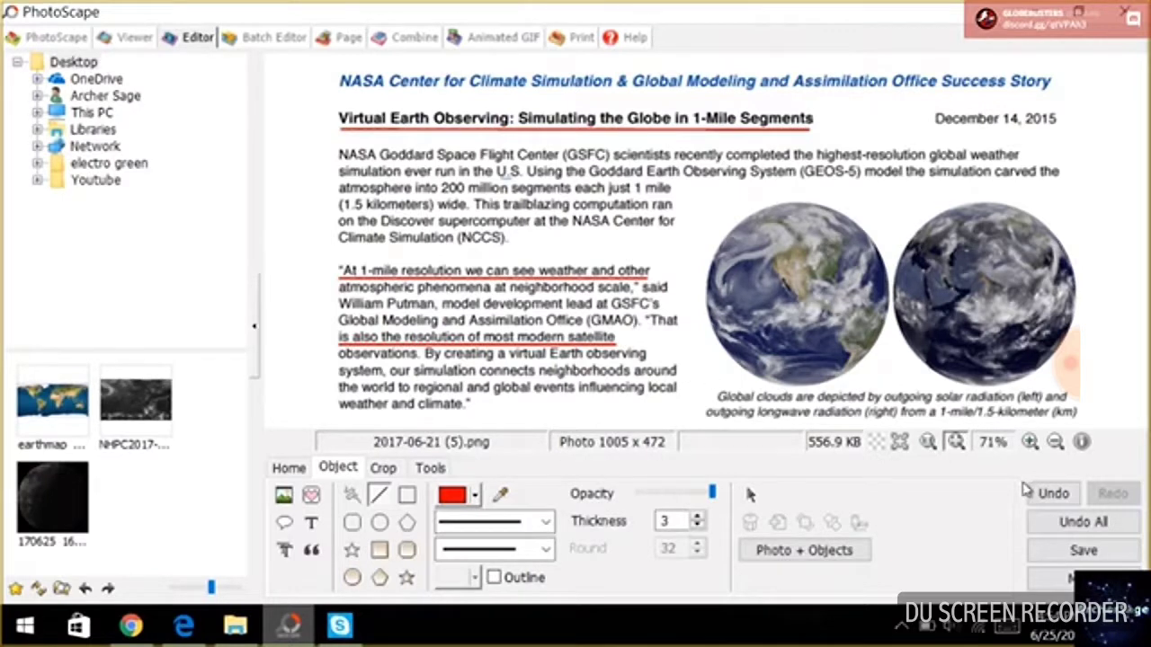
- Undo the last two underlines and underline in red "By creating a virtual Earth observing system, our simulation connects neighborhoods around"
click(1051, 495)
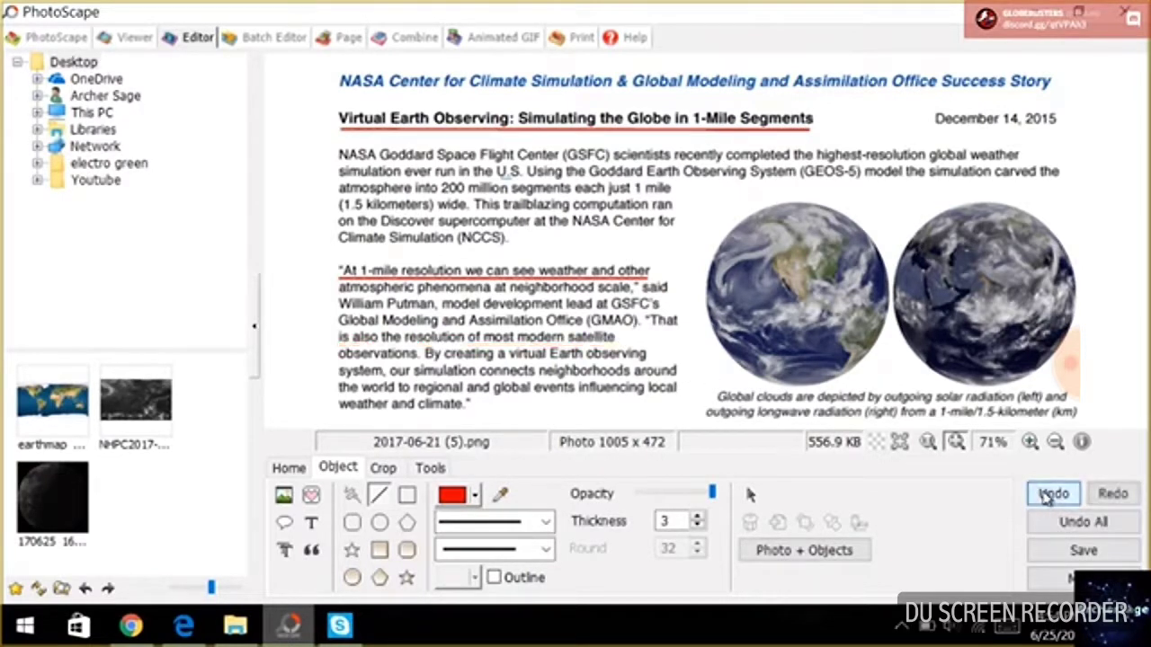
click(1050, 495)
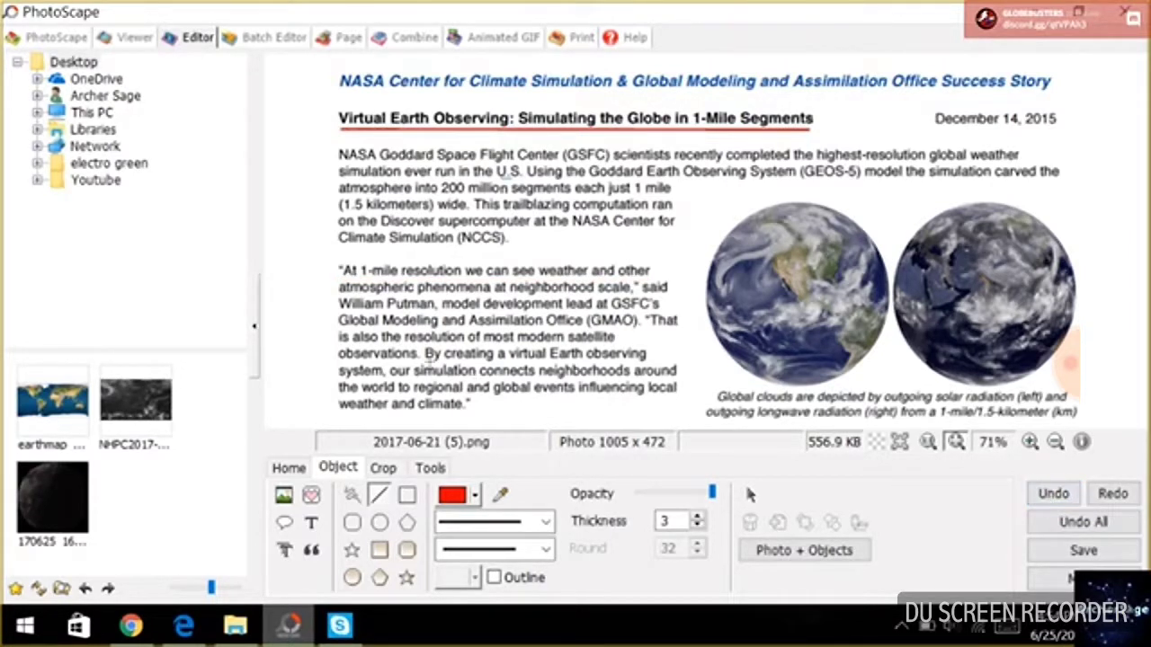
drag(425, 361, 649, 360)
drag(338, 378, 678, 378)
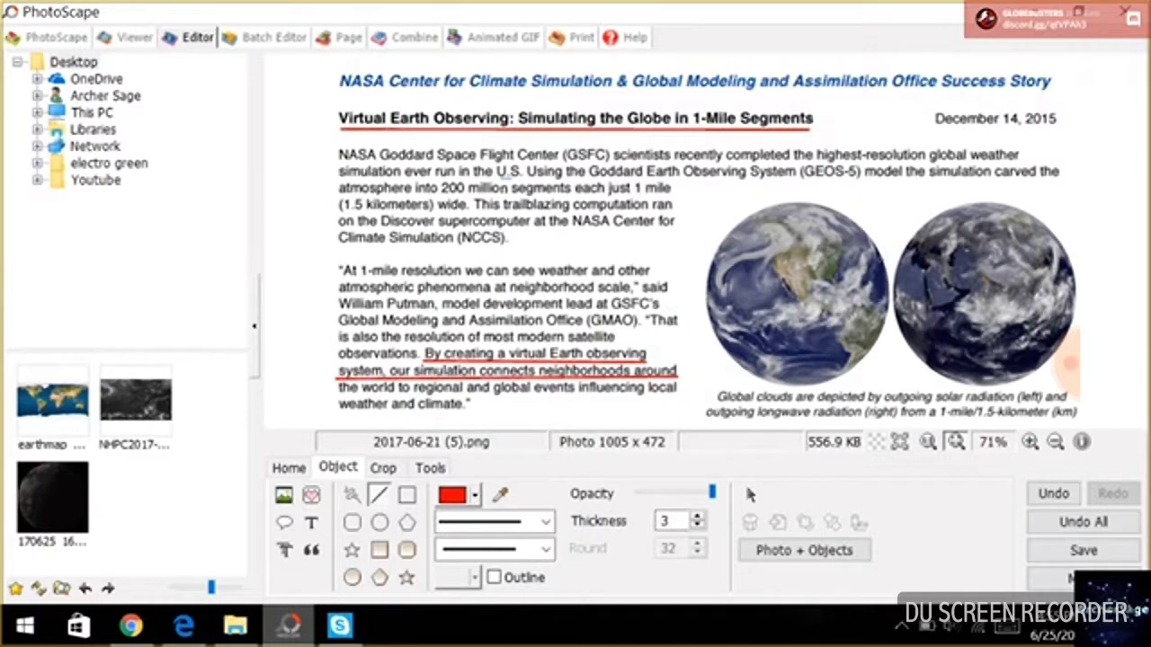
- Undo the two underlines in the quoted paragraph and the one below the article heading
click(1053, 494)
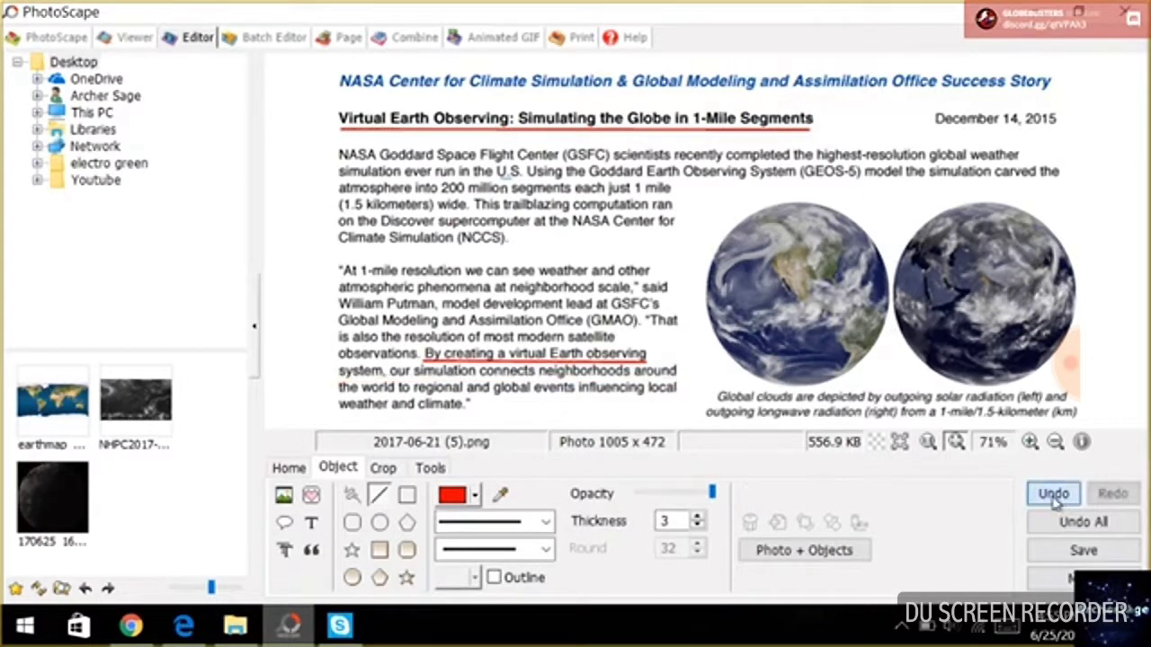
click(1053, 493)
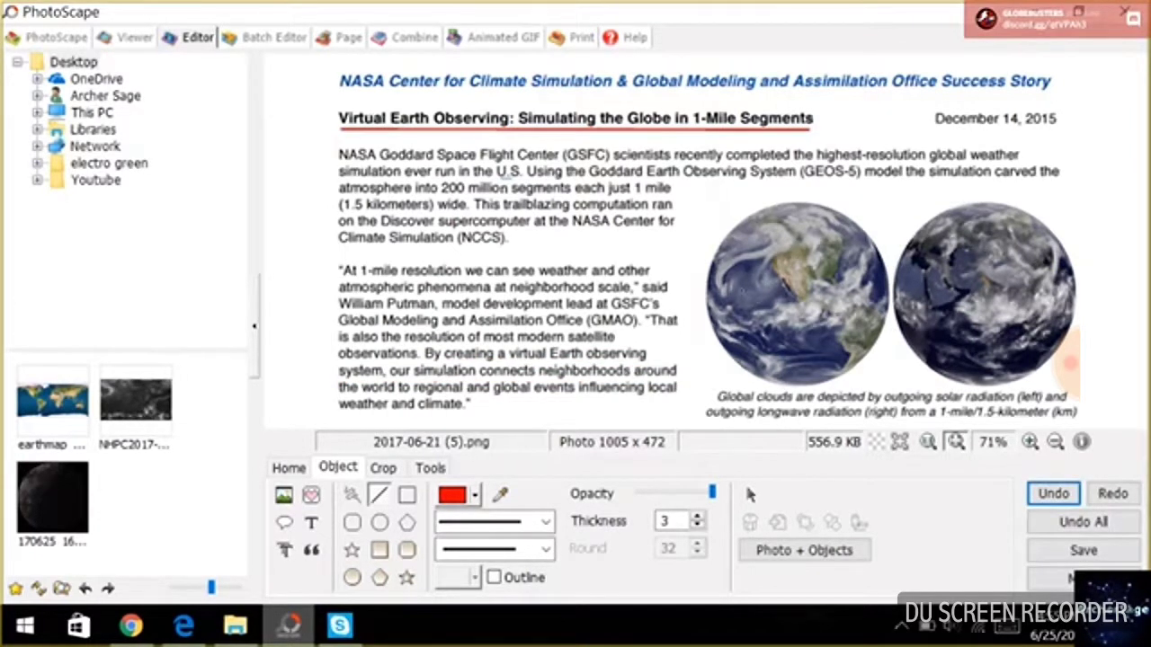
click(1058, 496)
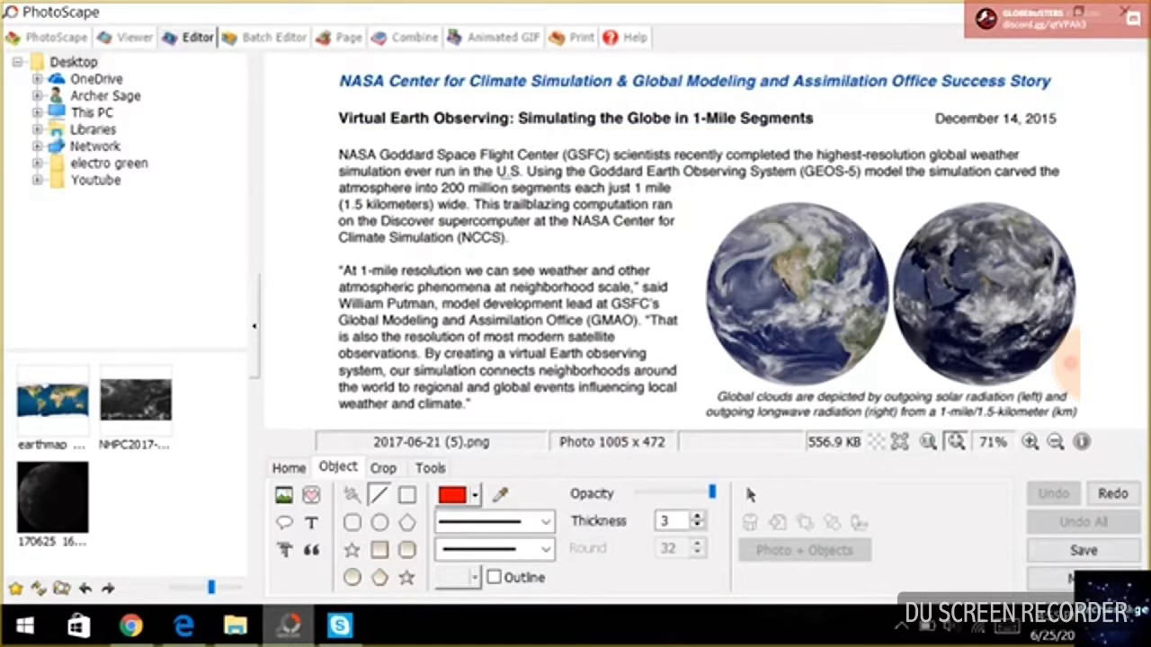
- Load the screenshot 2017-06-24 from the Screenshots folder into the photo editor
click(232, 624)
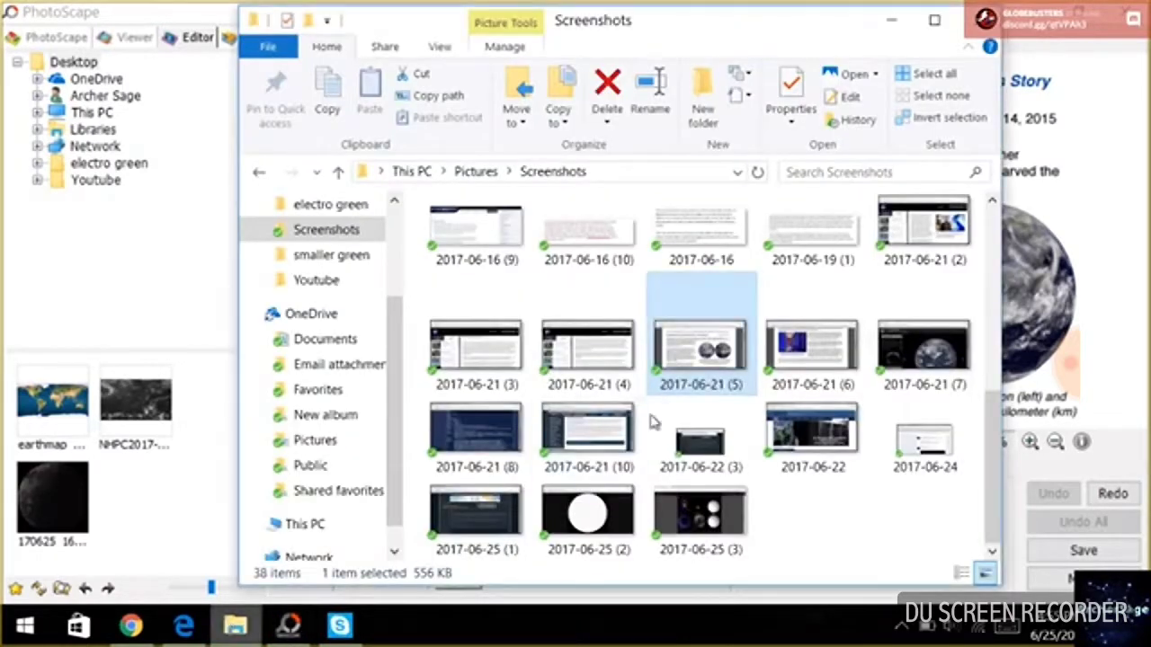
drag(922, 441, 1033, 331)
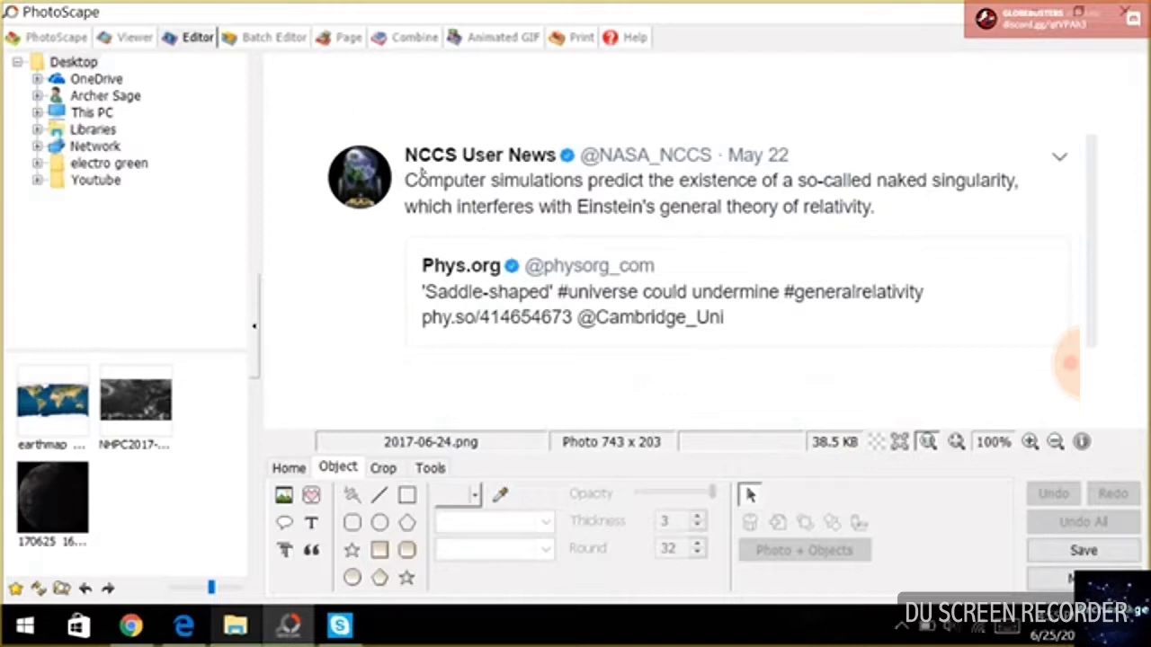
- Underline both lines of the NCCS User News tweet with red lines, and undo both underlines
click(379, 495)
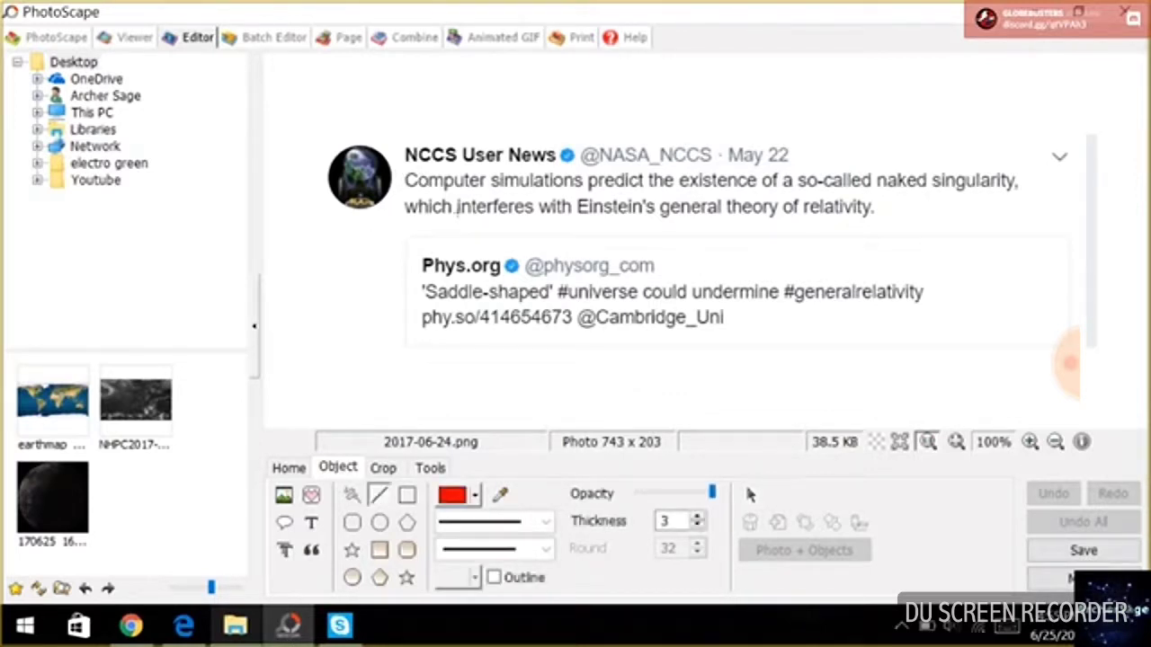
drag(405, 193, 1014, 192)
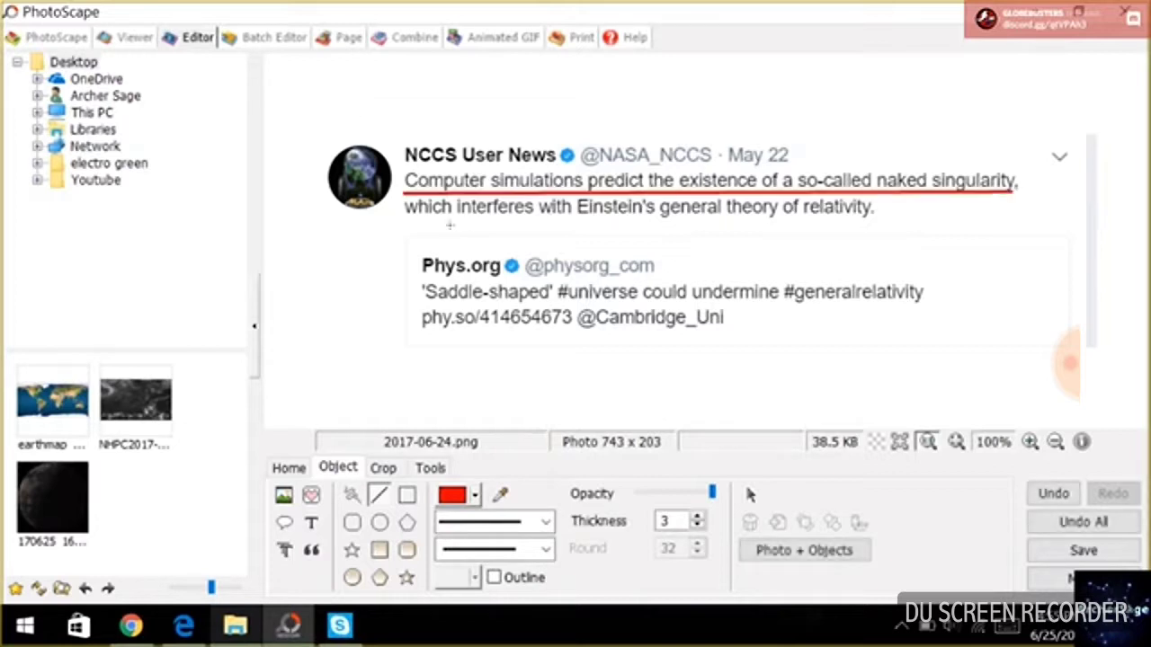
drag(406, 220, 862, 220)
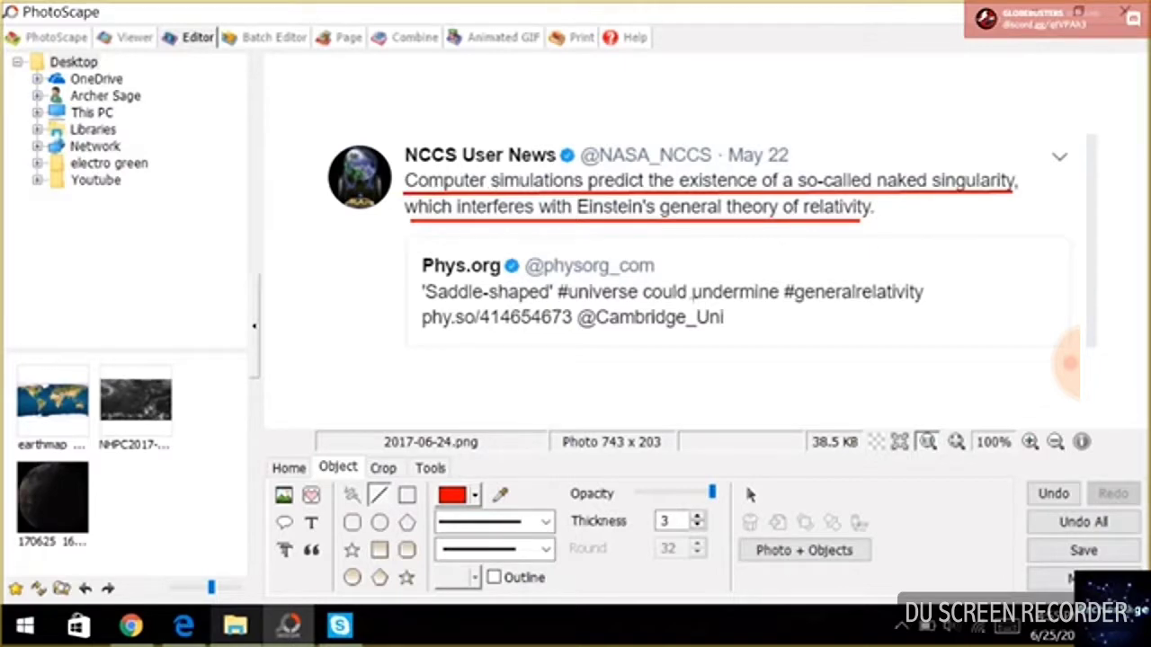
double_click(1053, 494)
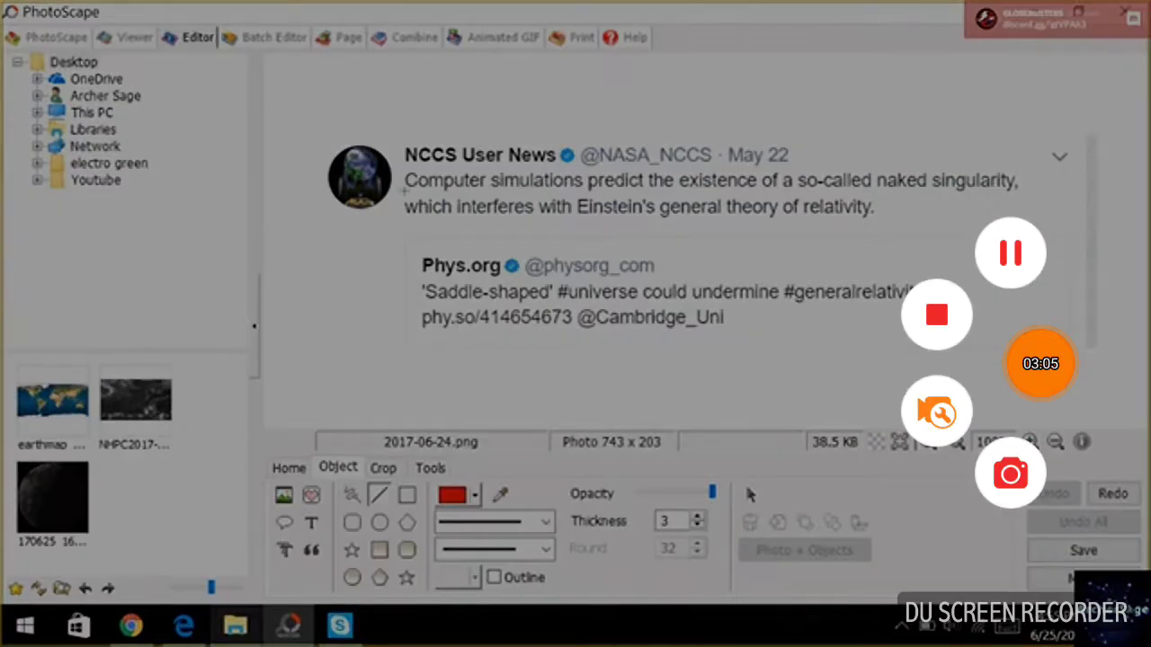
- Underline "Computer simulations predict the existence" in the tweet in red twice, undoing the line each time
drag(404, 192, 772, 188)
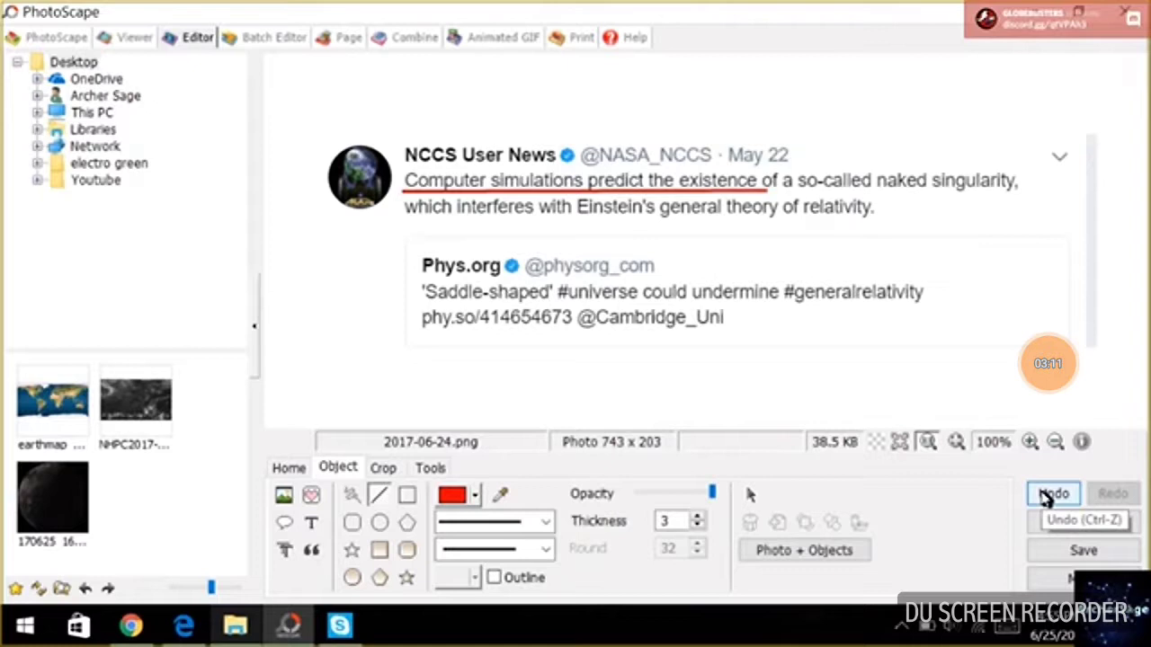
click(1051, 495)
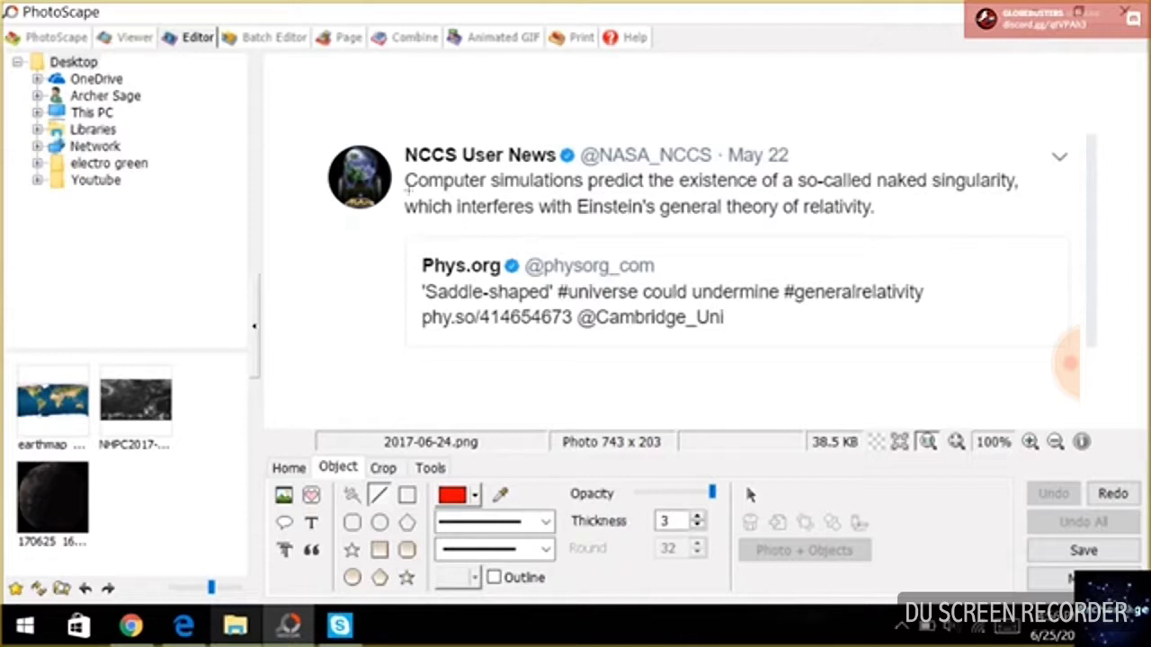
mouse_move(406, 185)
mouse_down()
mouse_move(683, 208)
mouse_move(755, 186)
mouse_up()
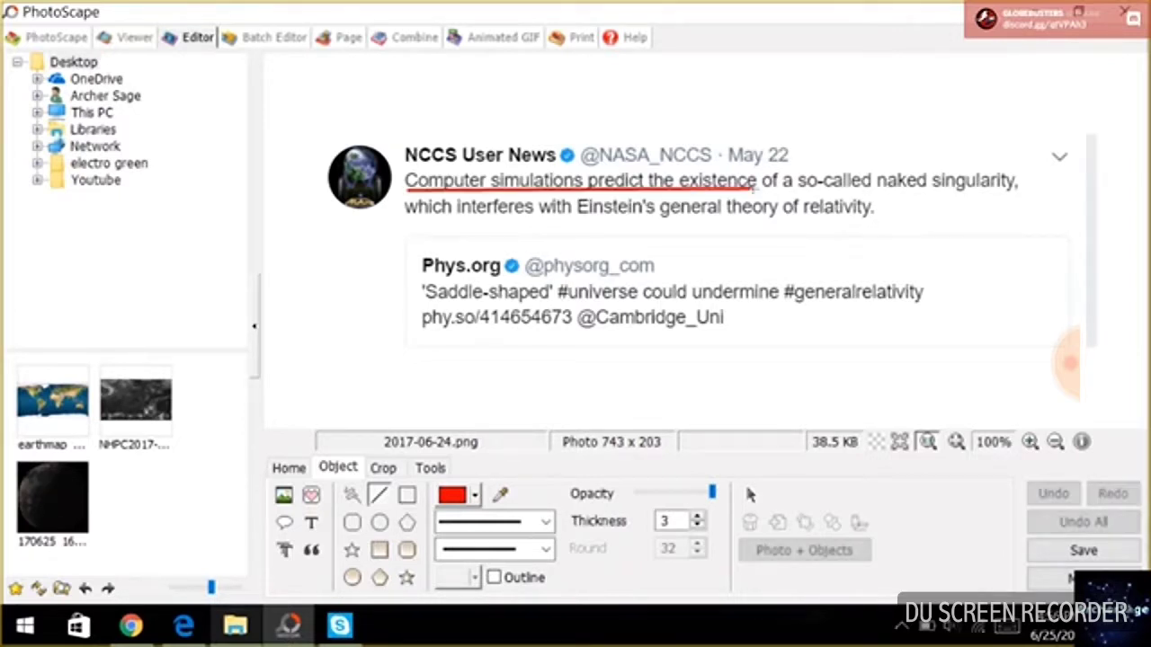
click(1054, 495)
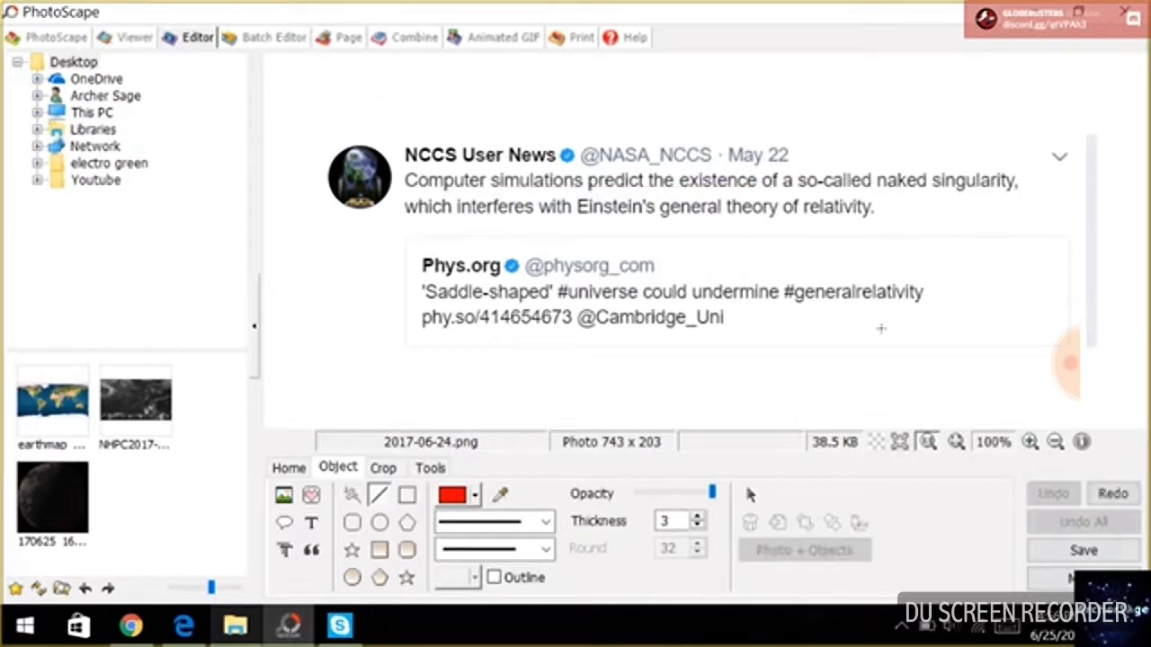